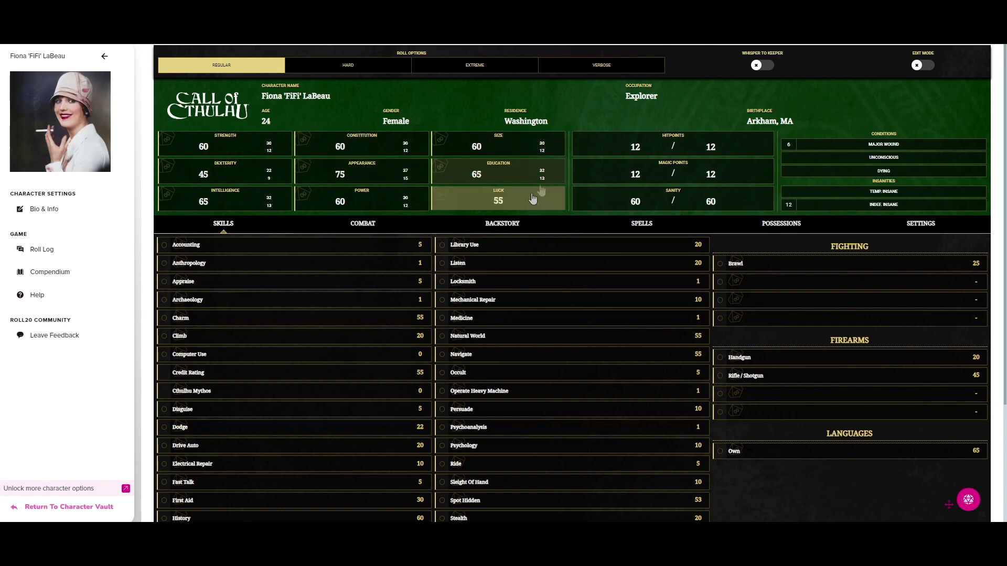
# Roll regular Strength and Constitution checks for the character
pyautogui.click(229, 146)
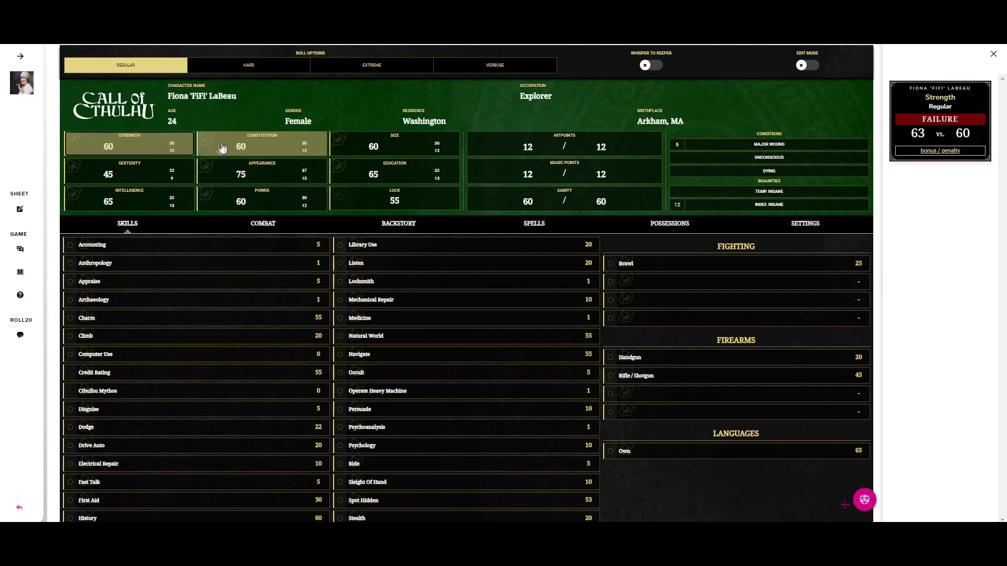
pyautogui.click(264, 148)
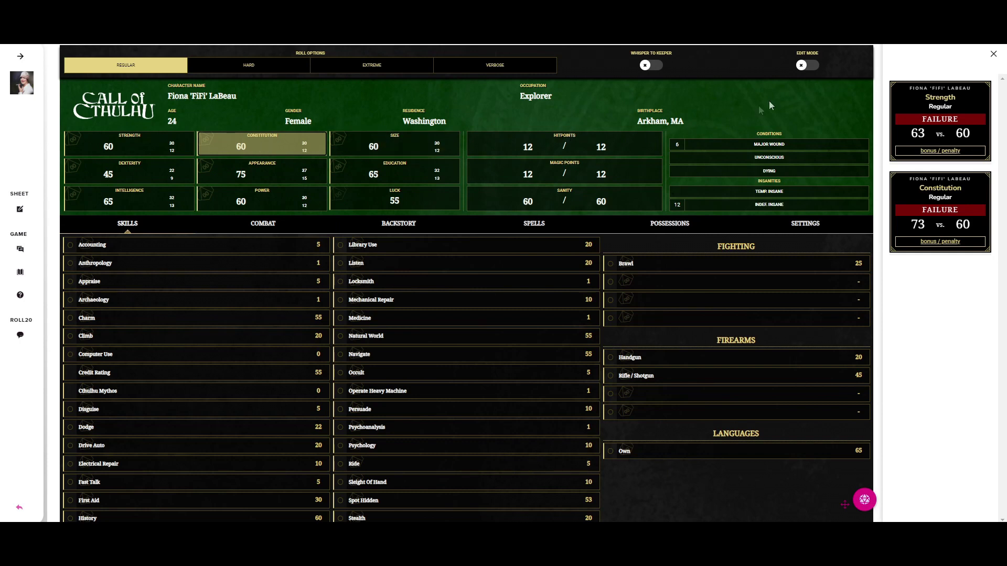
# Set the character's current Sanity to 59 and roll a regular Sanity check
pyautogui.click(811, 66)
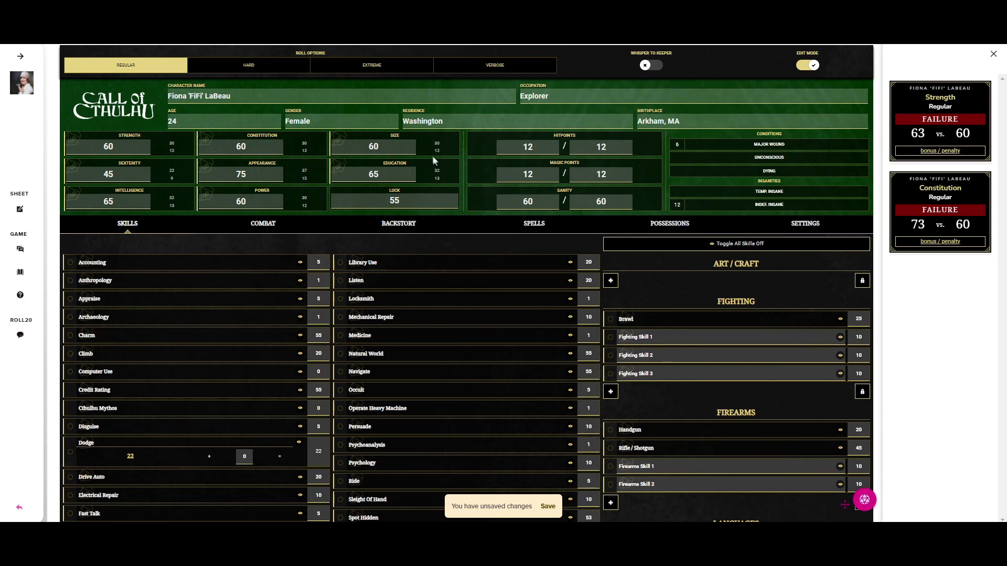
pyautogui.doubleClick(539, 202)
pyautogui.write('59')
pyautogui.click(803, 65)
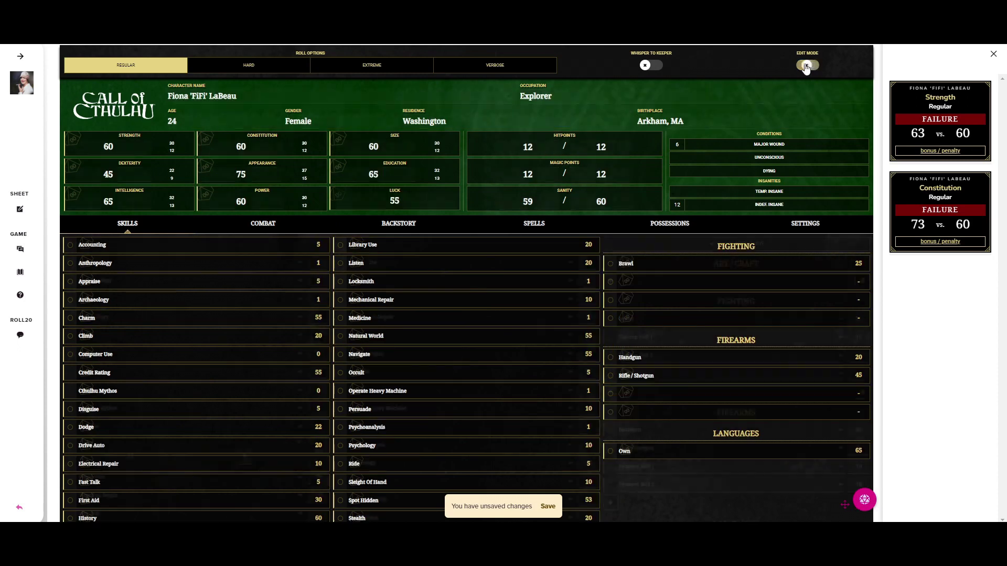
pyautogui.click(540, 206)
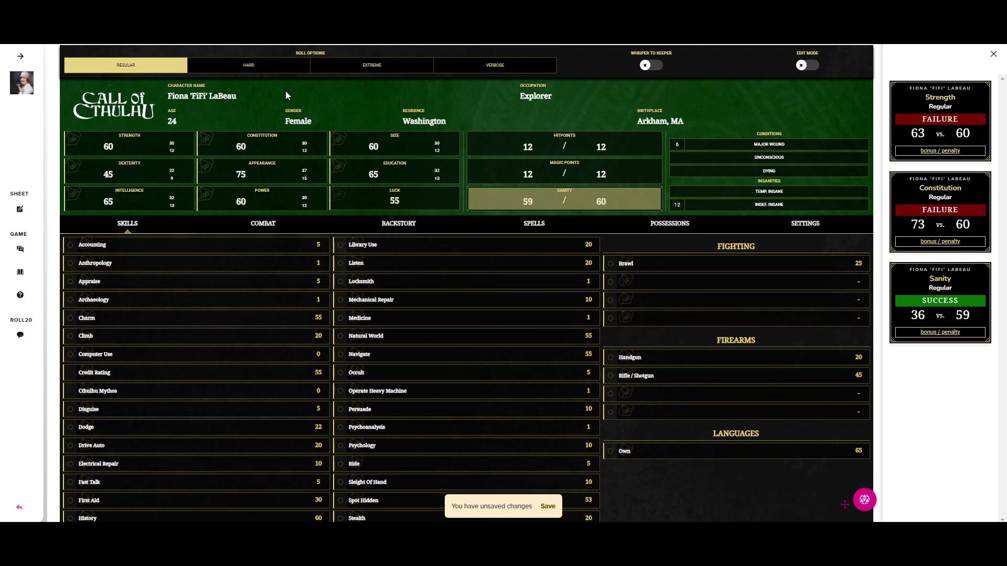
# Roll an Education check at Extreme difficulty and return the roll option to Regular
pyautogui.click(388, 68)
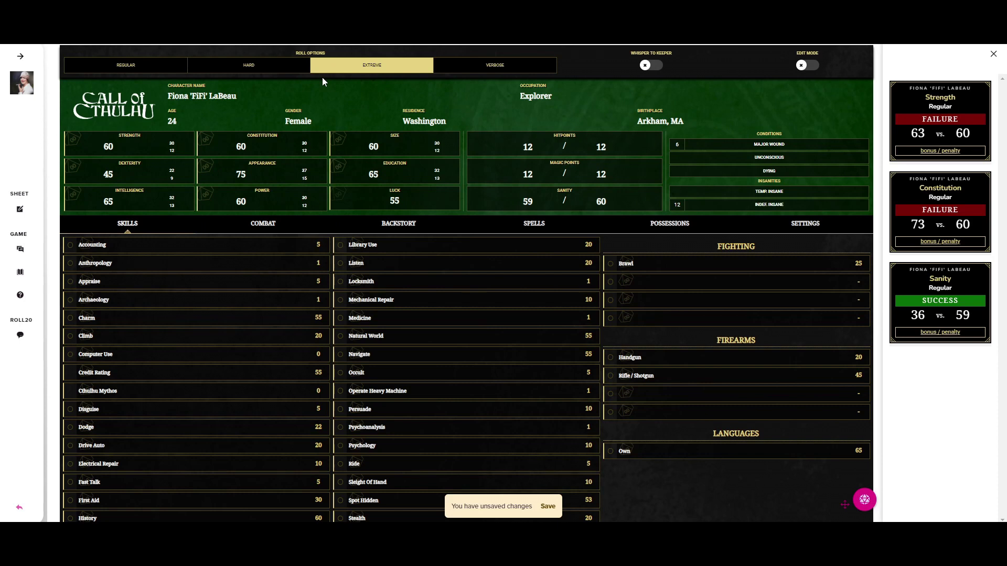
pyautogui.click(387, 173)
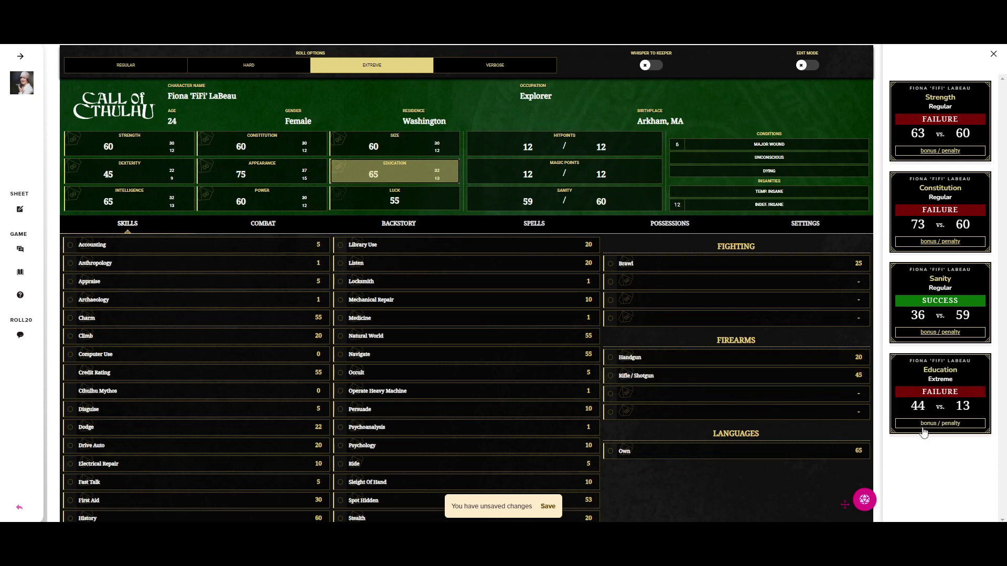
pyautogui.click(120, 66)
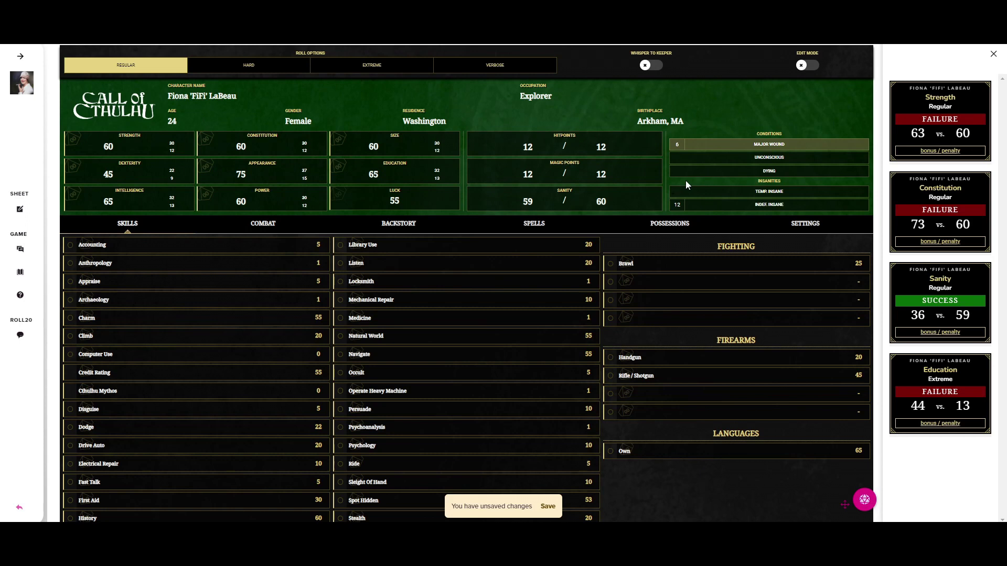
# Try out the Unconscious and Dying condition markers
pyautogui.click(784, 160)
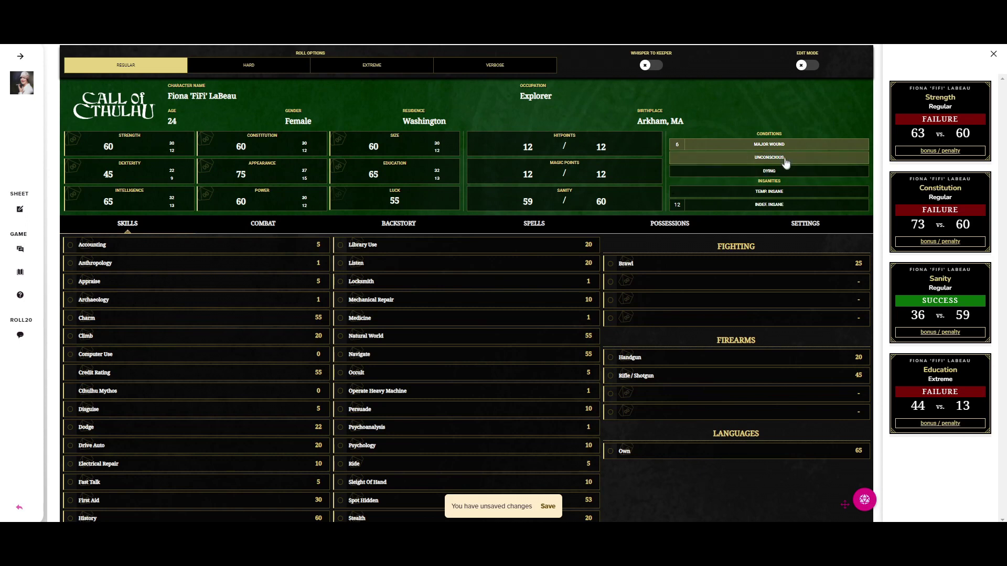
pyautogui.click(744, 175)
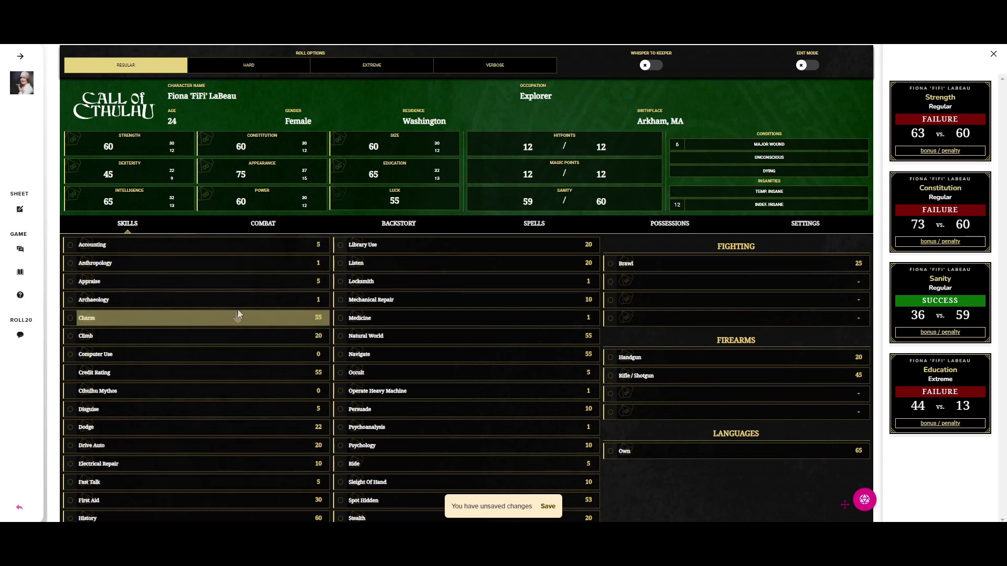
# Roll a regular Navigate skill check and look over the full skills list
pyautogui.scroll(-3, 239, 312)
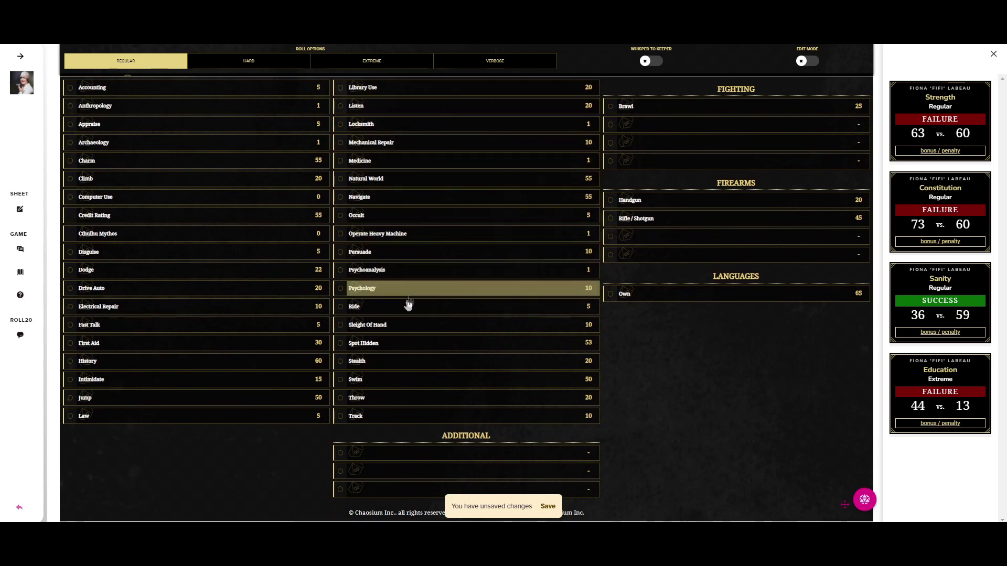
pyautogui.click(409, 201)
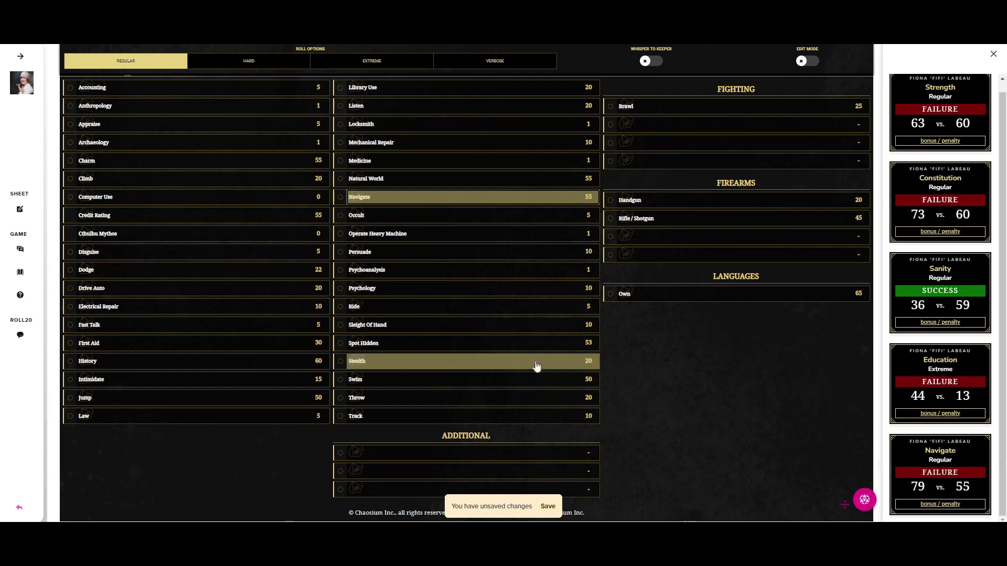
pyautogui.scroll(3, 541, 344)
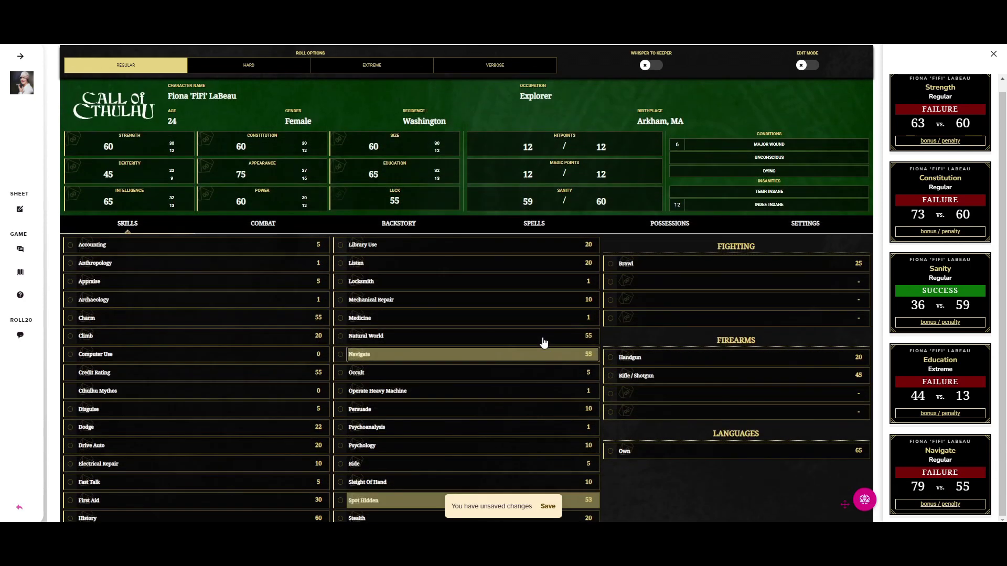
pyautogui.scroll(-3, 240, 346)
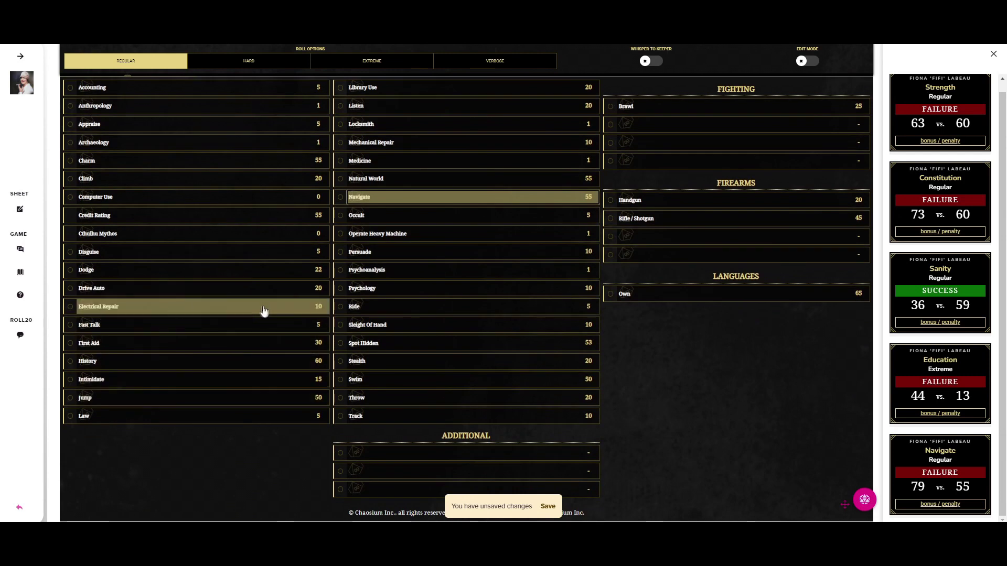
pyautogui.scroll(3, 263, 311)
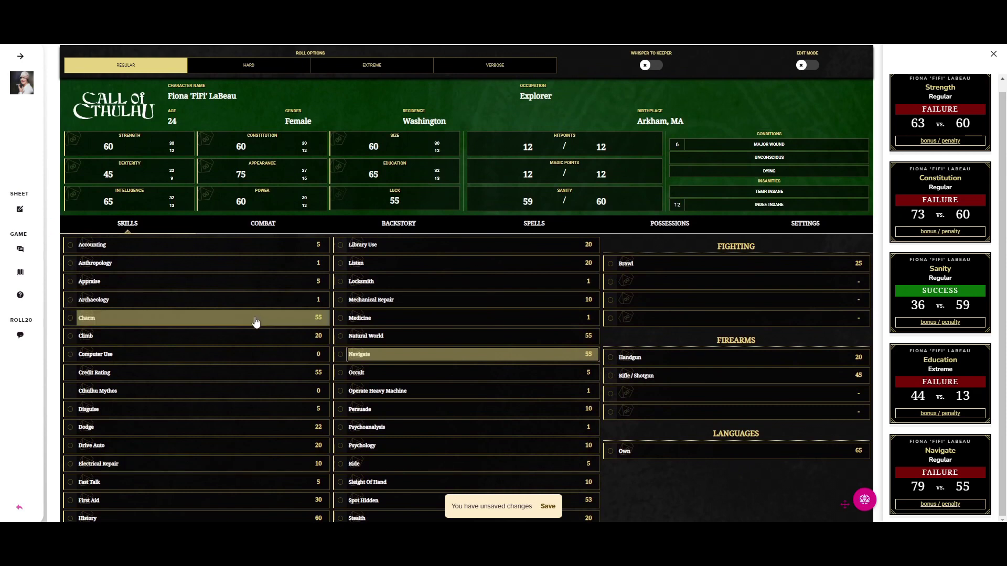
# Roll an attack with the .38 Revolver from the character's combat weapons
pyautogui.click(268, 228)
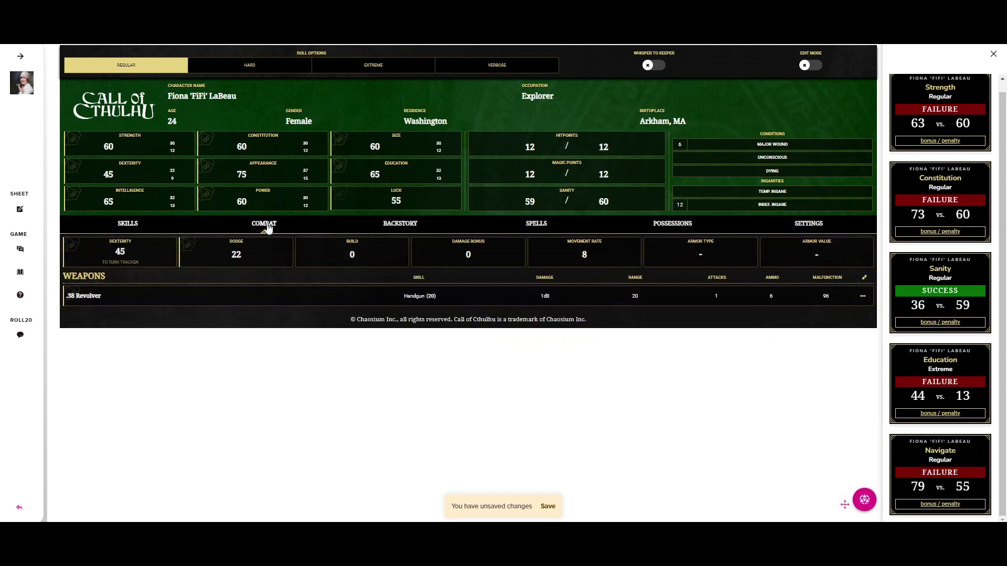
pyautogui.click(117, 298)
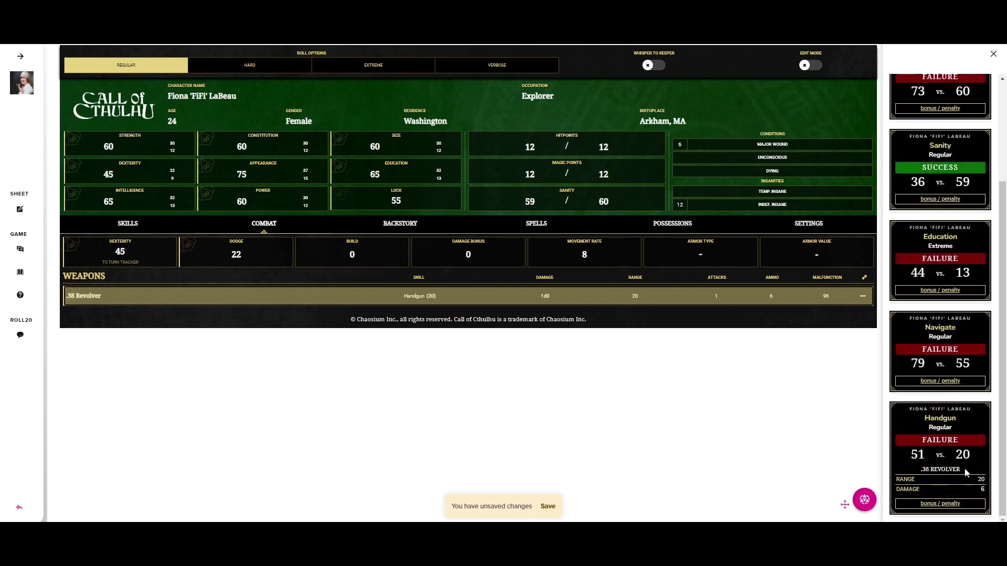
pyautogui.moveTo(982, 492)
# Add a weapon named Fist using the Brawl skill, with damage 1d3 and 1 attack
pyautogui.click(813, 66)
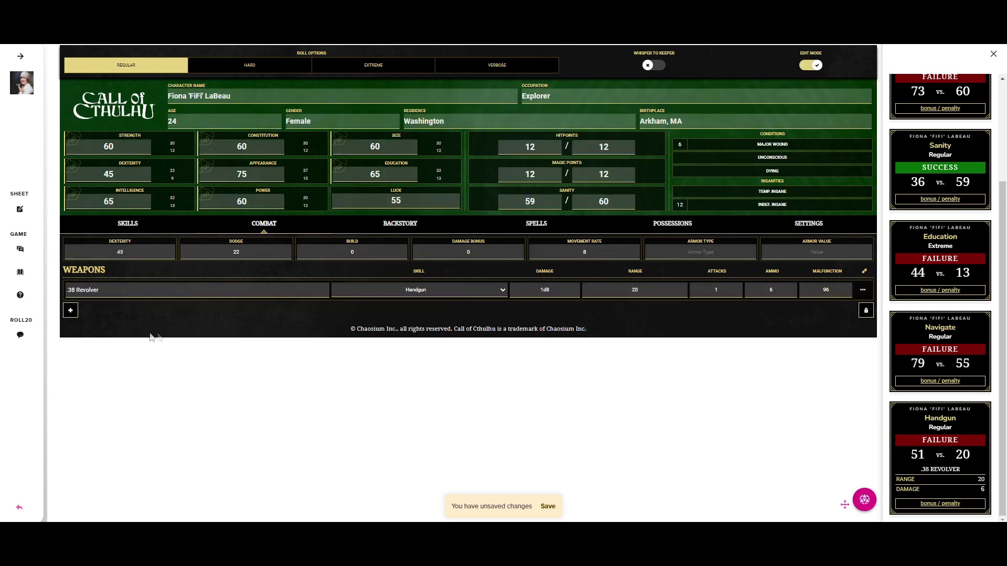
pyautogui.click(70, 311)
pyautogui.click(111, 313)
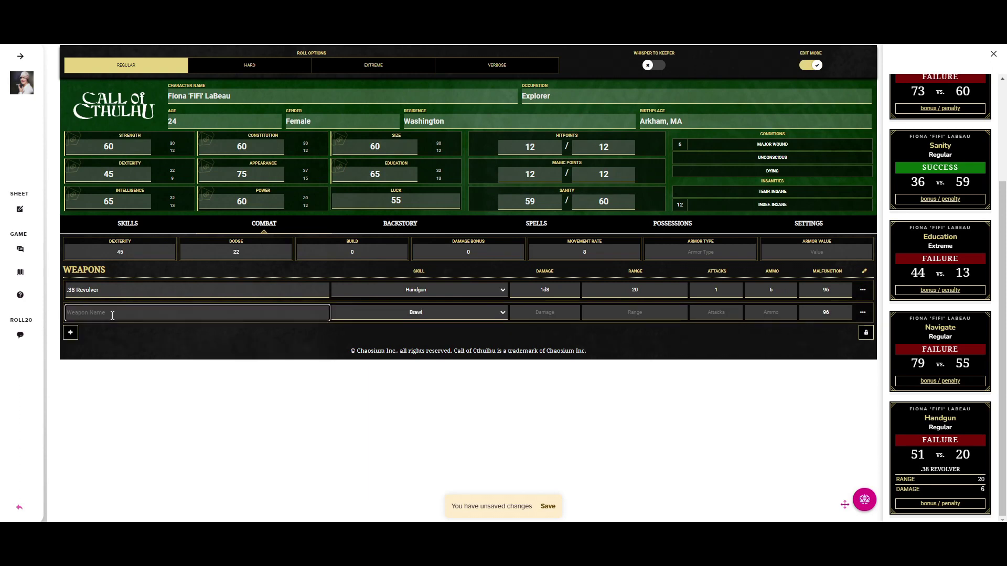
pyautogui.write('Fist')
pyautogui.click(552, 318)
pyautogui.write('1')
pyautogui.click(717, 312)
pyautogui.write('1')
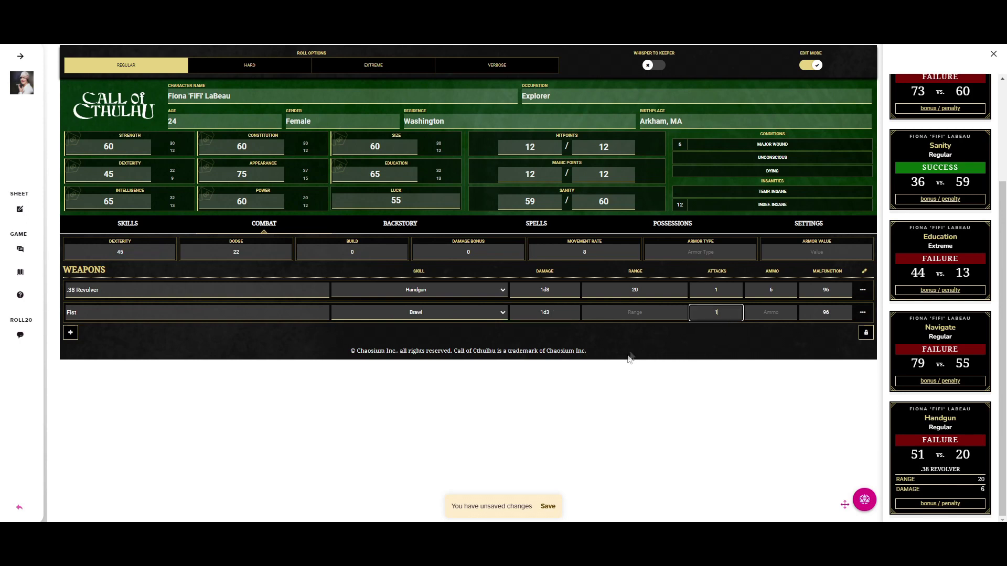
pyautogui.click(810, 65)
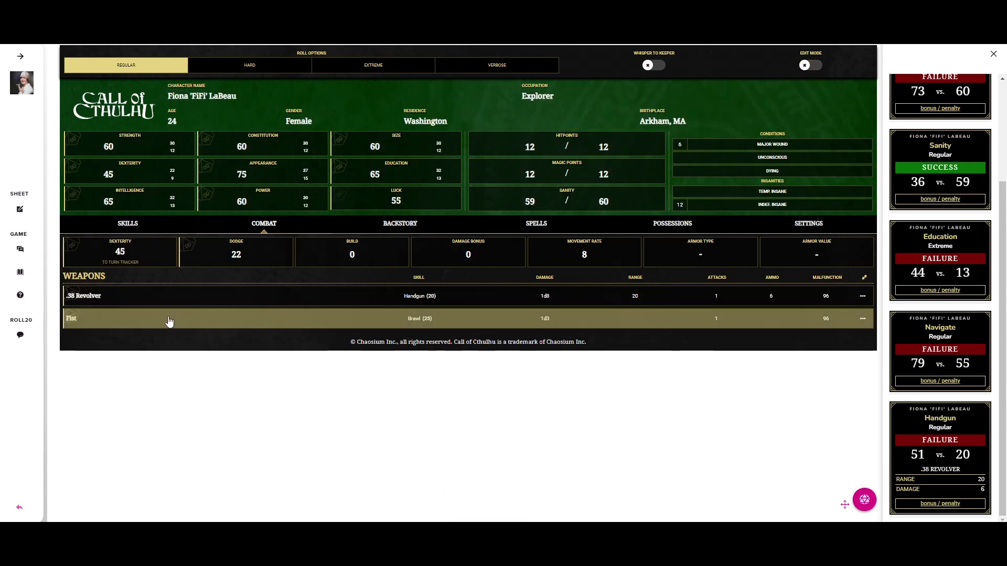
# Roll an attack with the Fist weapon and check the character's fighting skills
pyautogui.click(170, 321)
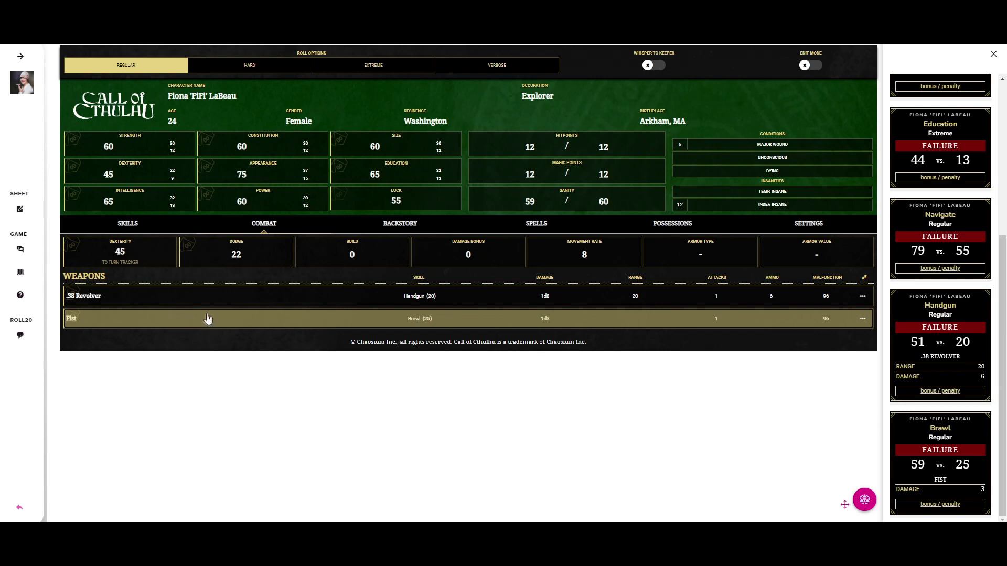
pyautogui.click(133, 224)
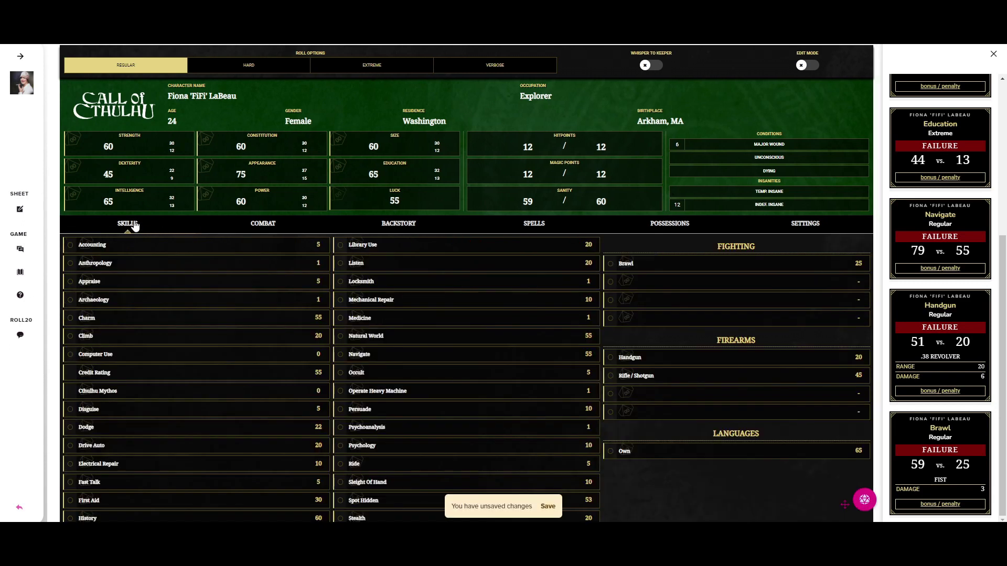
pyautogui.click(264, 225)
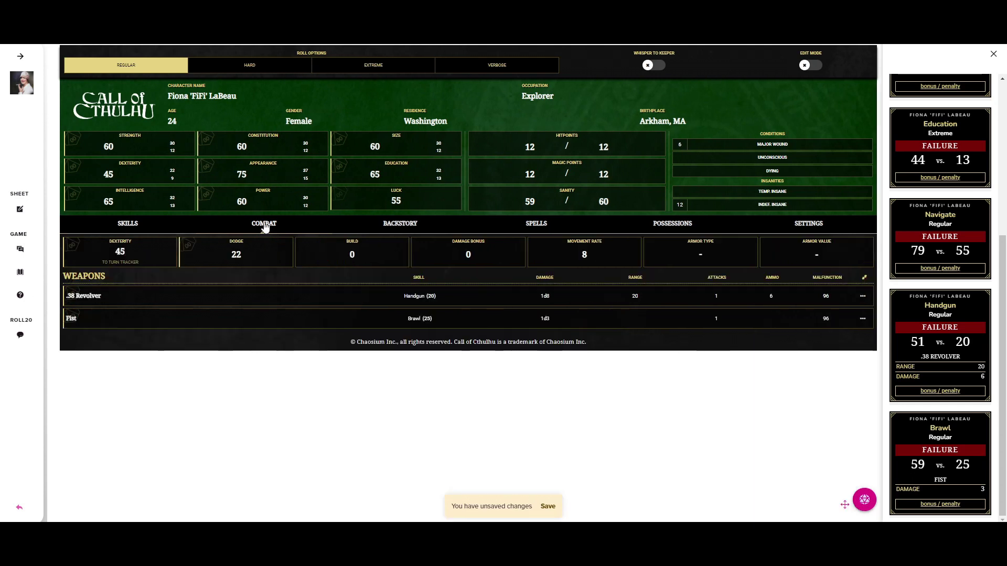
# Enter "phobia" under Phobias & Manias in the character's backstory and save the sheet
pyautogui.click(405, 225)
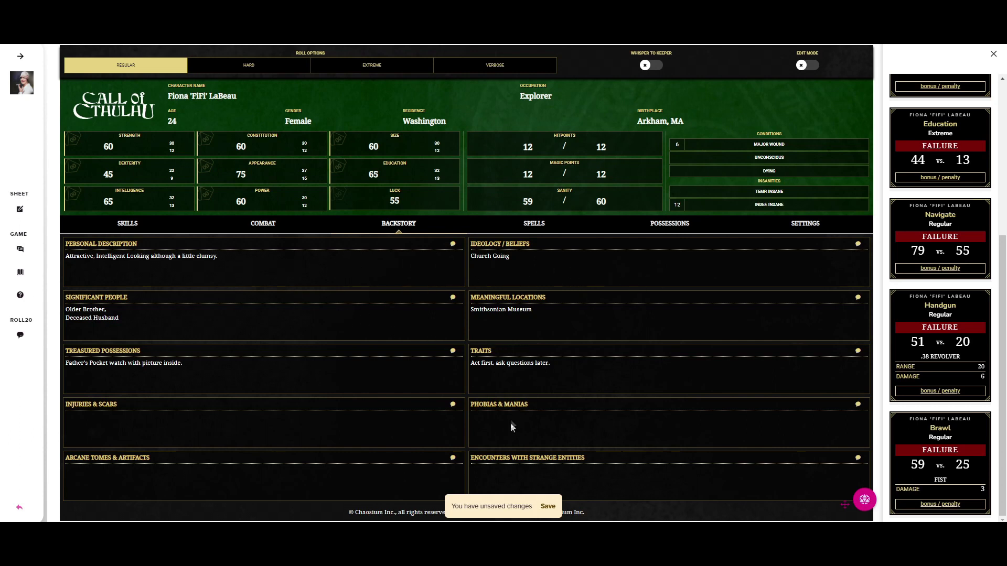
pyautogui.click(812, 70)
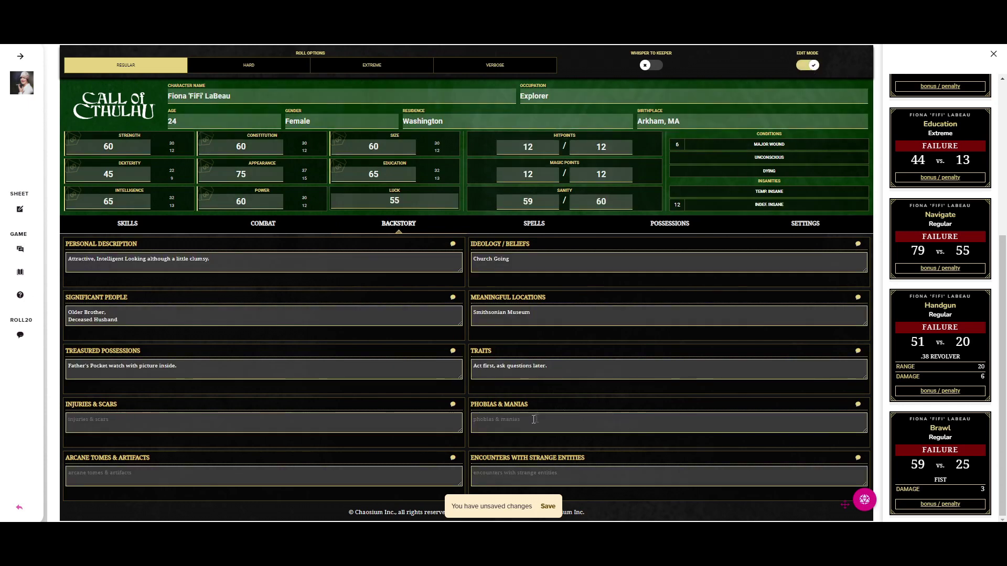
pyautogui.click(533, 421)
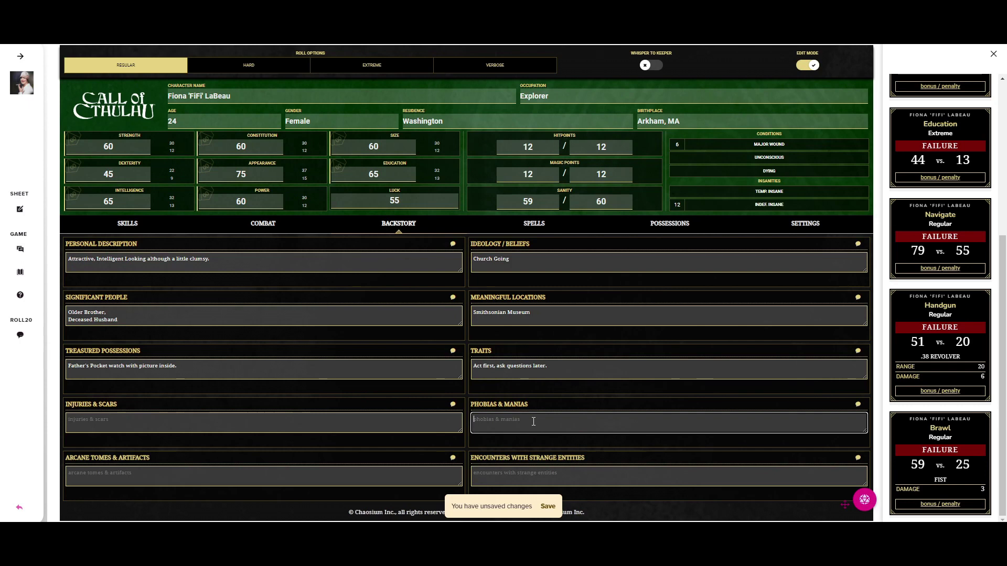
pyautogui.write('P')
pyautogui.click(803, 66)
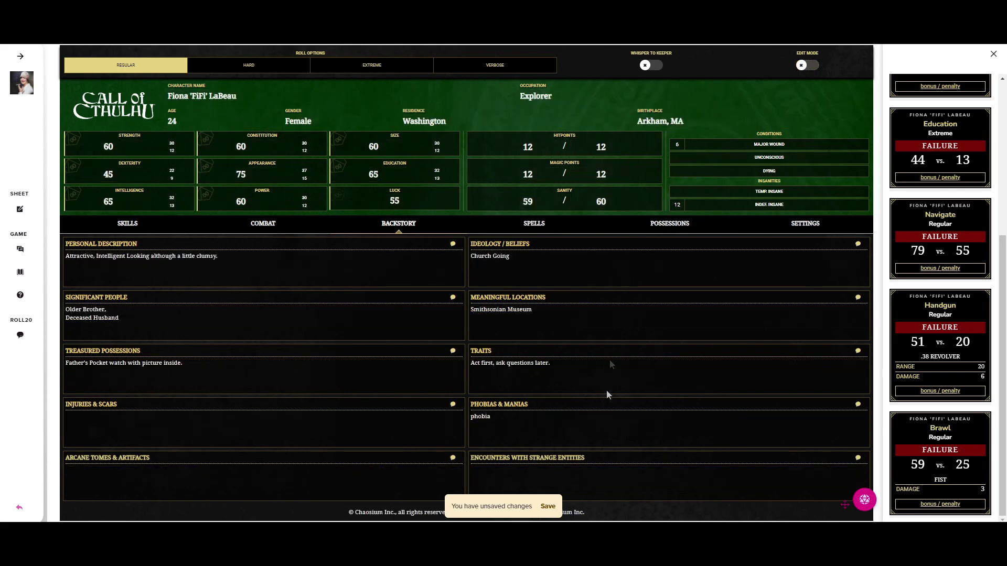
pyautogui.click(549, 506)
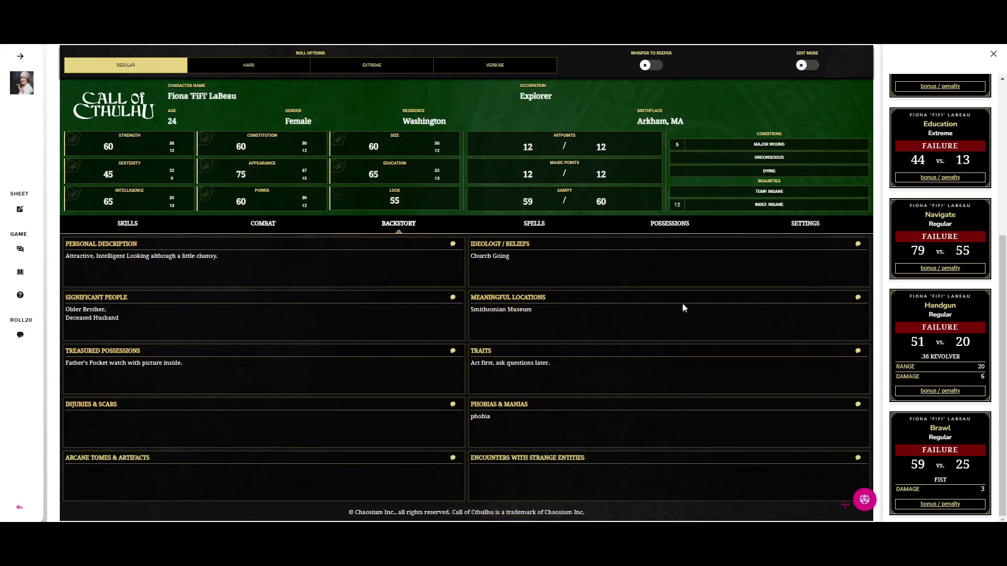
# Examine the character's spells, possessions and wealth, and skills
pyautogui.click(534, 227)
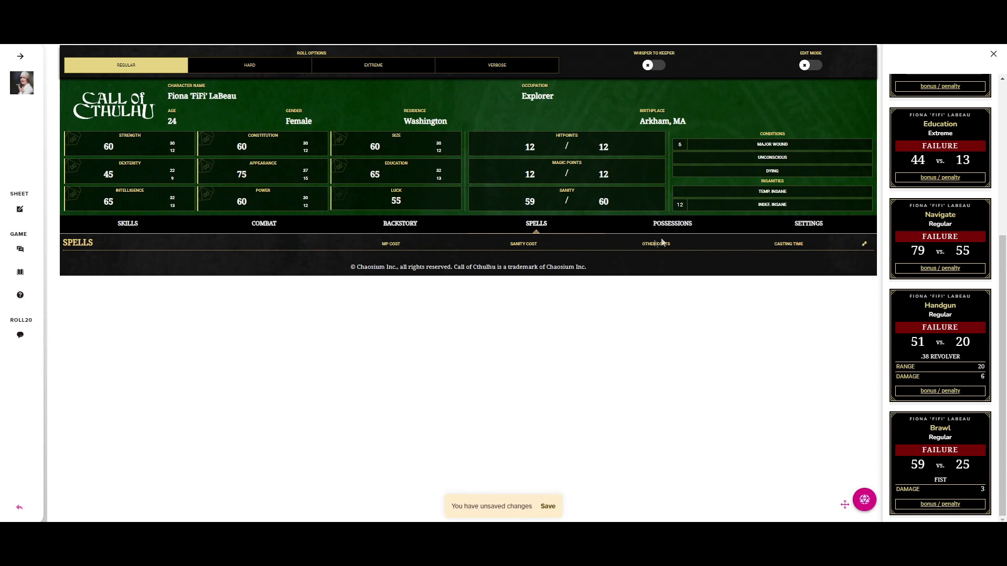
pyautogui.click(670, 225)
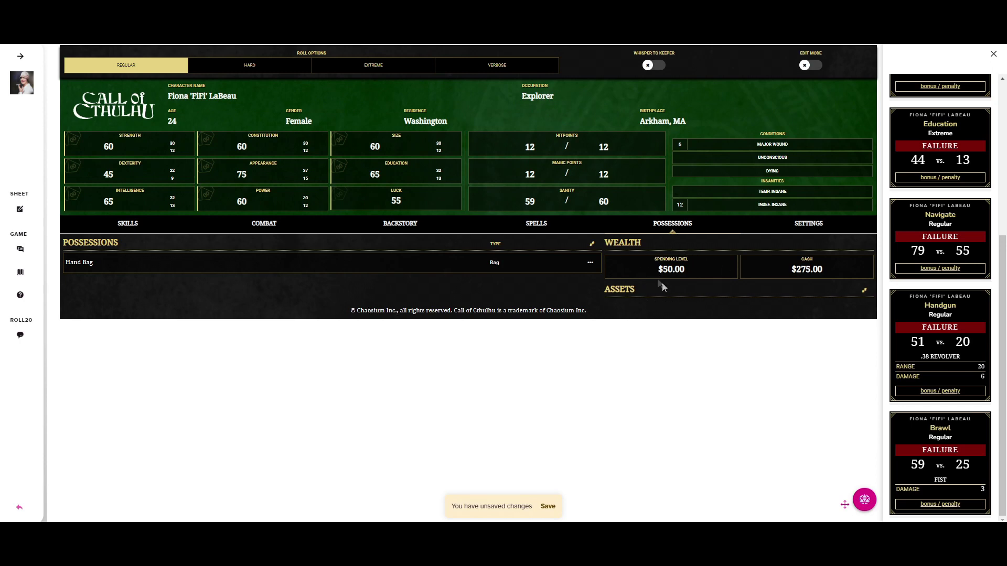
pyautogui.click(125, 224)
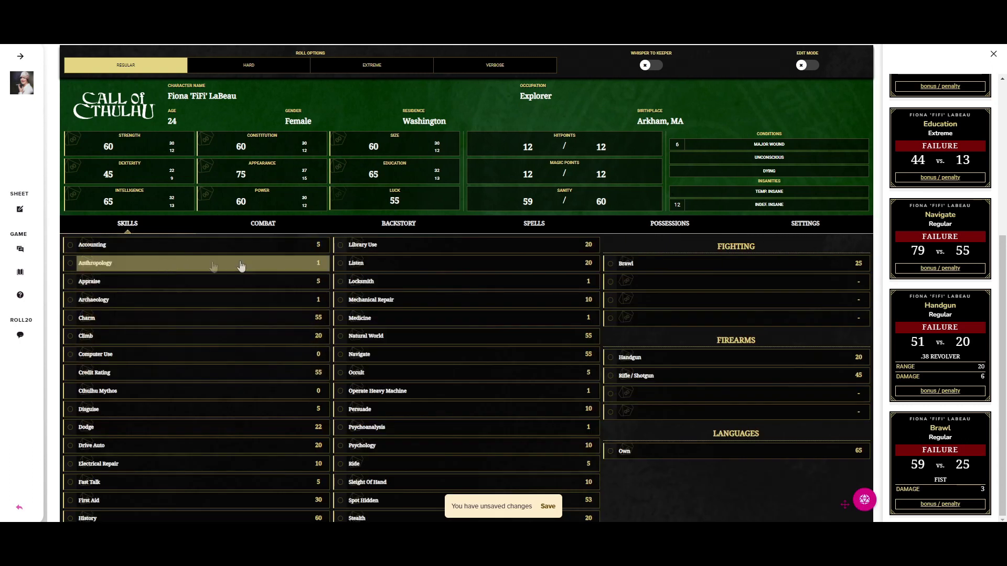
# Add a blank item row to the character's possessions list
pyautogui.click(660, 229)
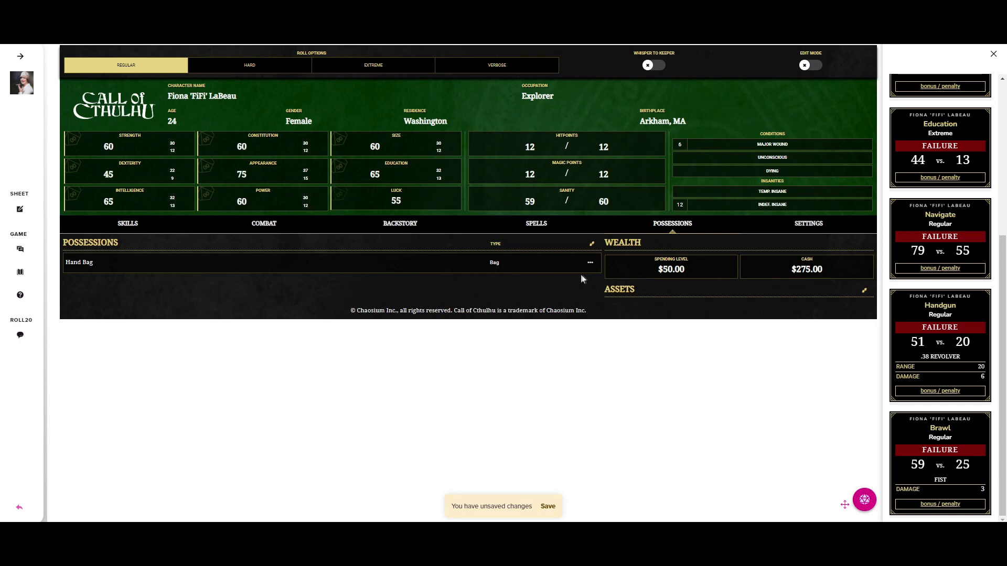
pyautogui.click(810, 65)
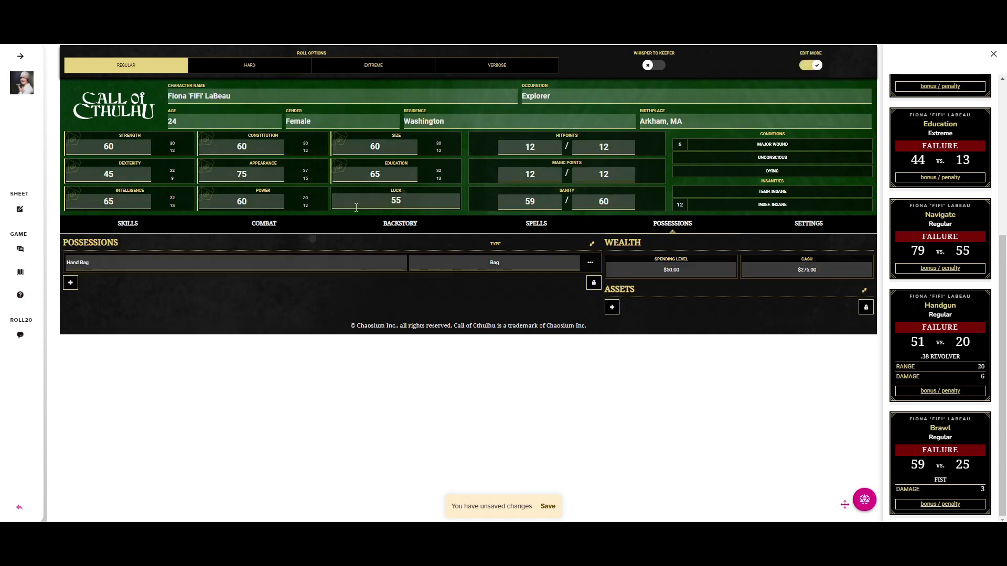
pyautogui.click(72, 283)
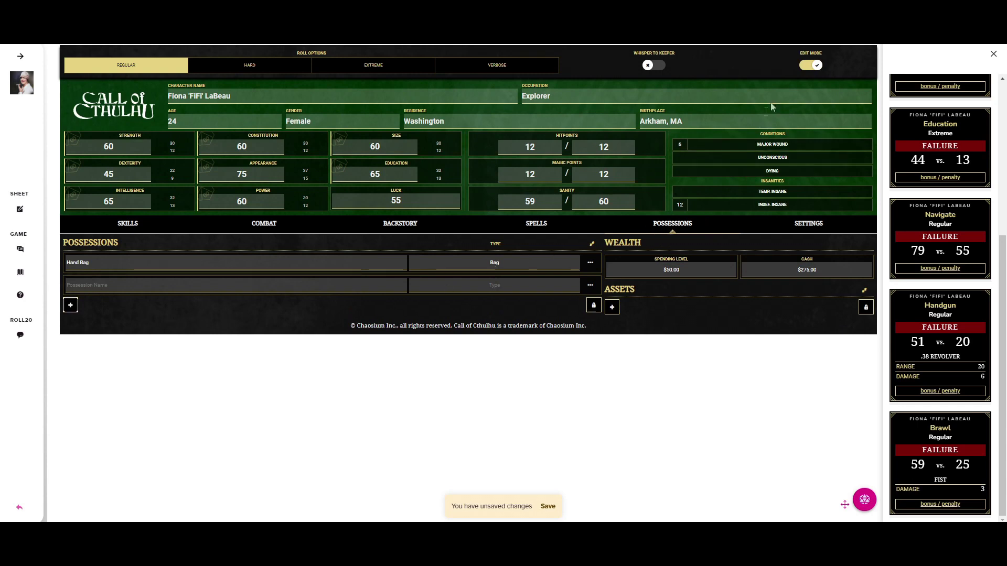
# Turn off edit mode, show the character's skills and save the sheet's changes
pyautogui.click(807, 67)
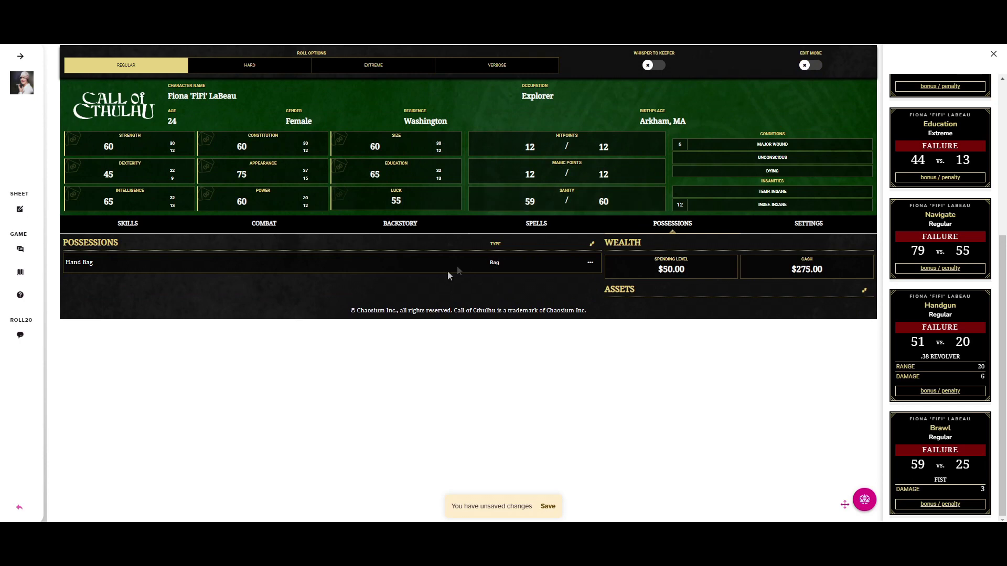
pyautogui.click(146, 225)
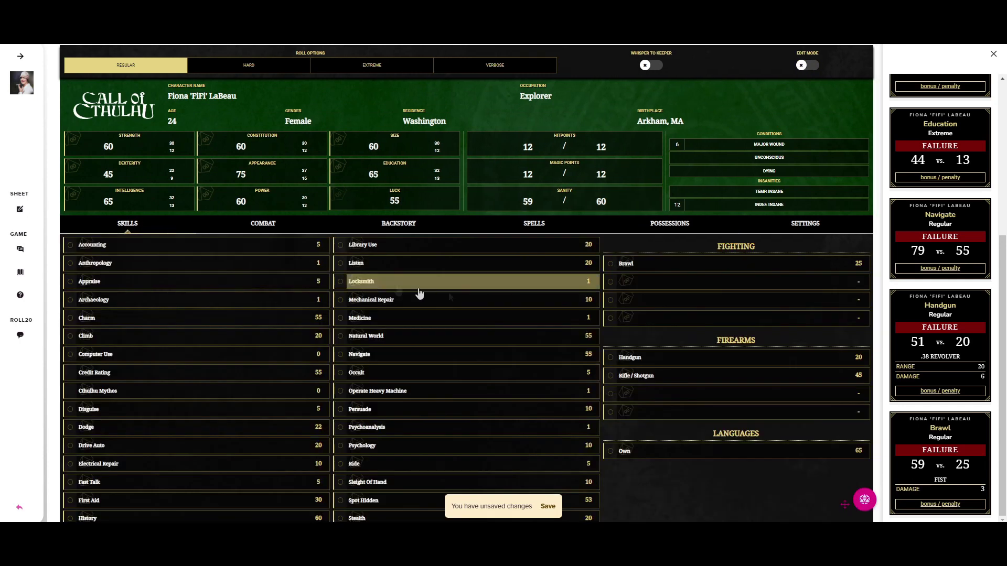
pyautogui.click(548, 506)
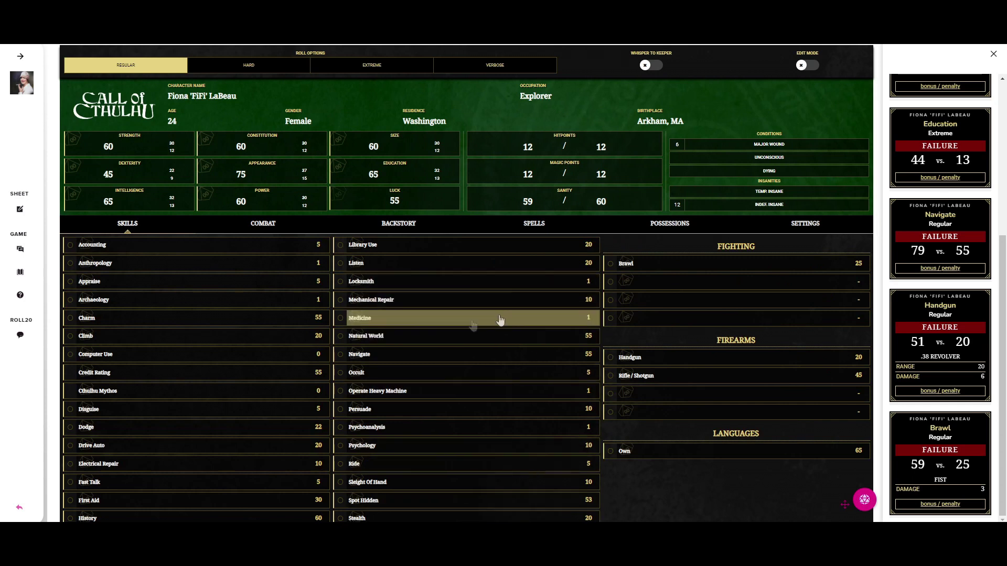
# Roll a regular Brawl check from the fighting skills, and compare the combat weapons with the skills list
pyautogui.click(707, 269)
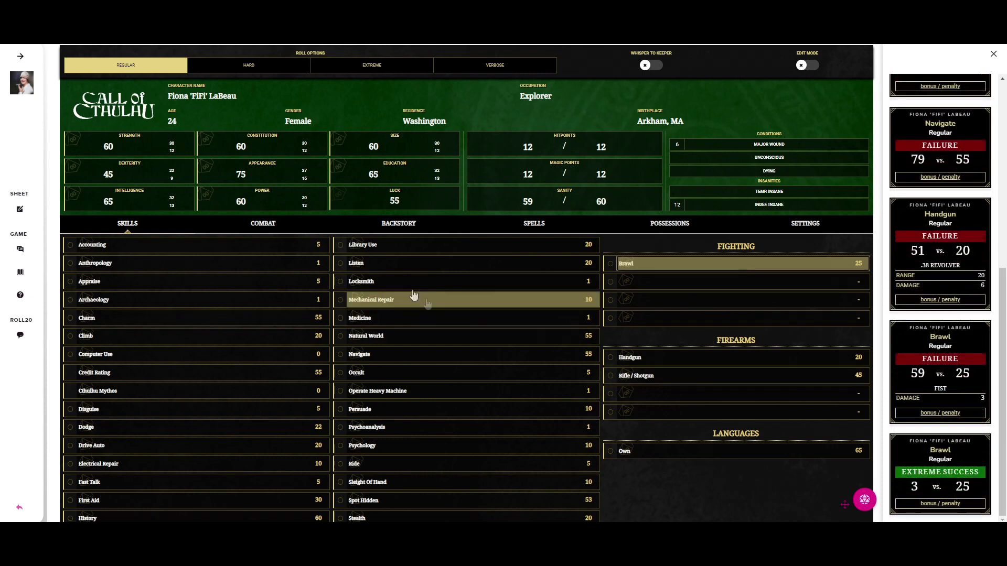
pyautogui.click(267, 225)
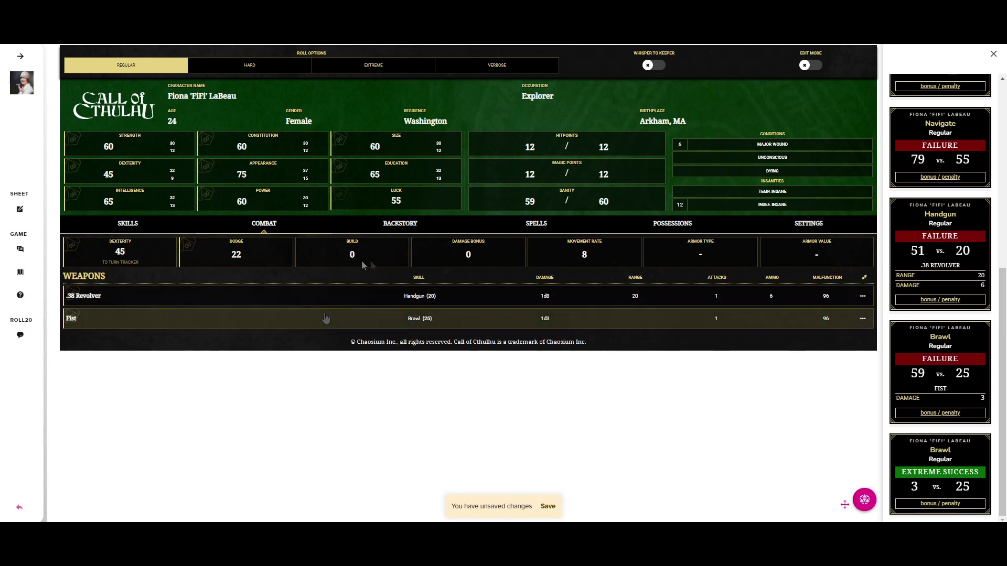
pyautogui.click(129, 225)
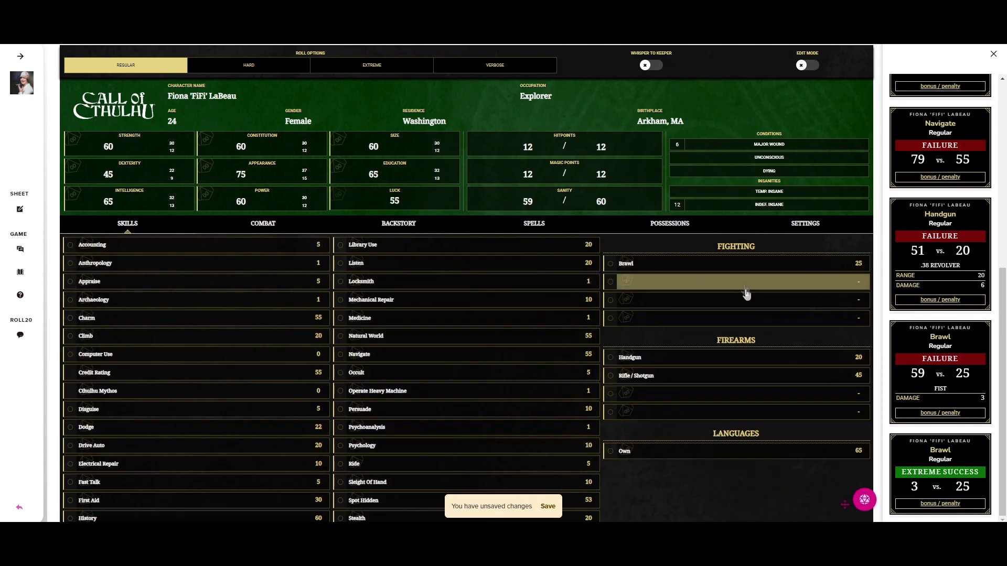